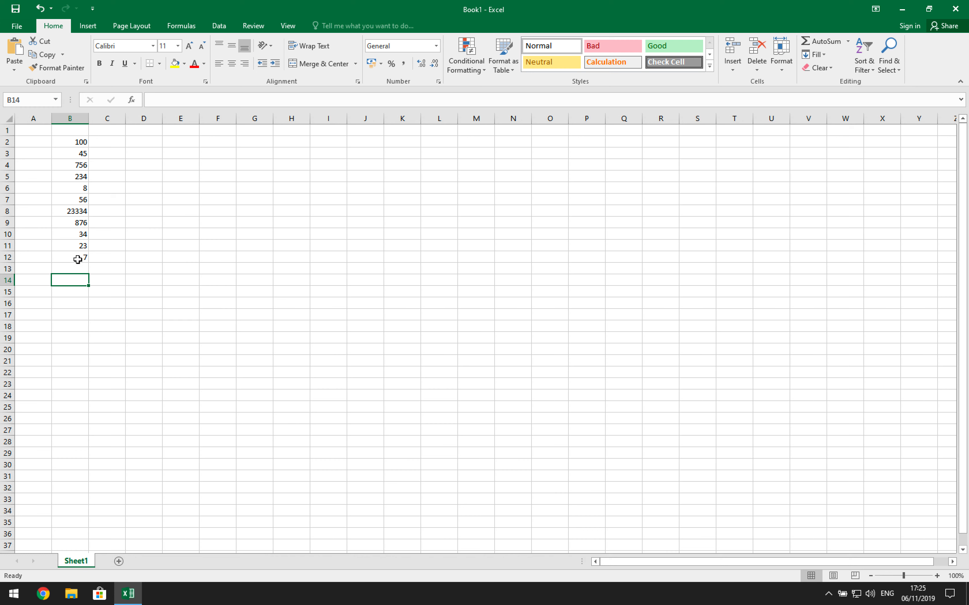
Total the values in B2:B12 in cell B13 with AutoSum.
{"action": "left_click", "coordinate": [77, 269]}
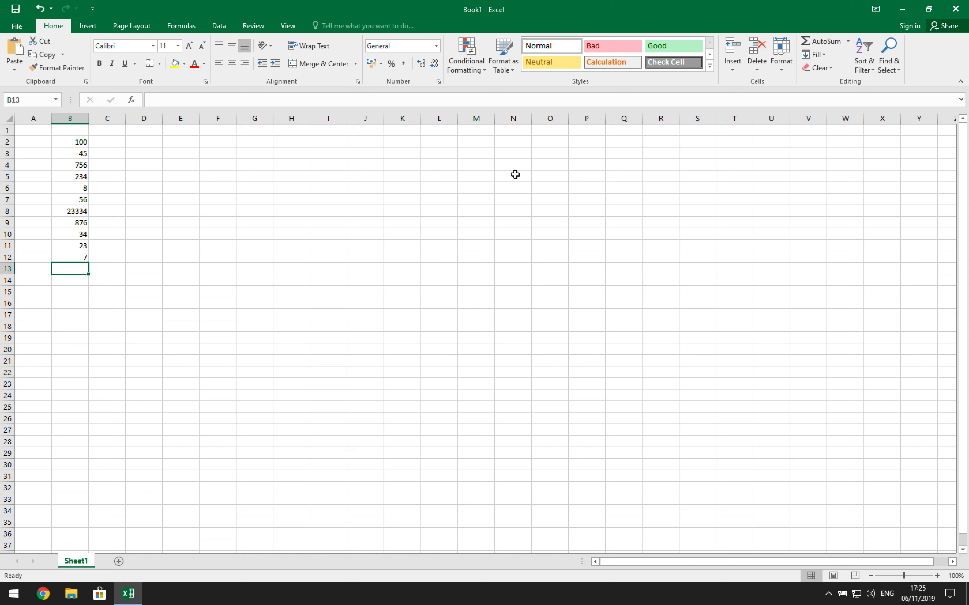
{"action": "left_click", "coordinate": [826, 41]}
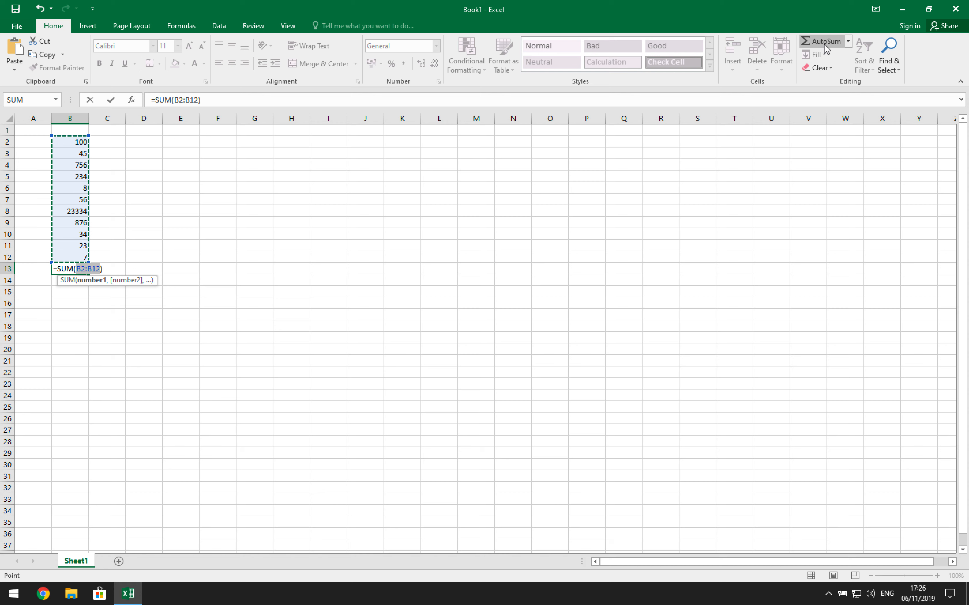
{"action": "key", "text": "Return"}
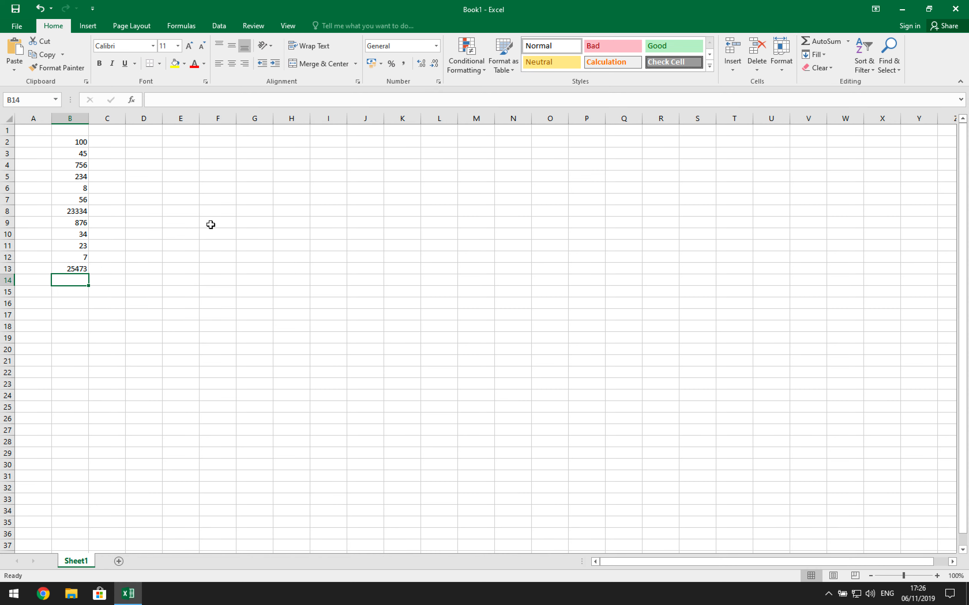
Clear the total in B13 and enter 45, 234, 34 and 57 in cells B14 to B17.
{"action": "double_click", "coordinate": [81, 266]}
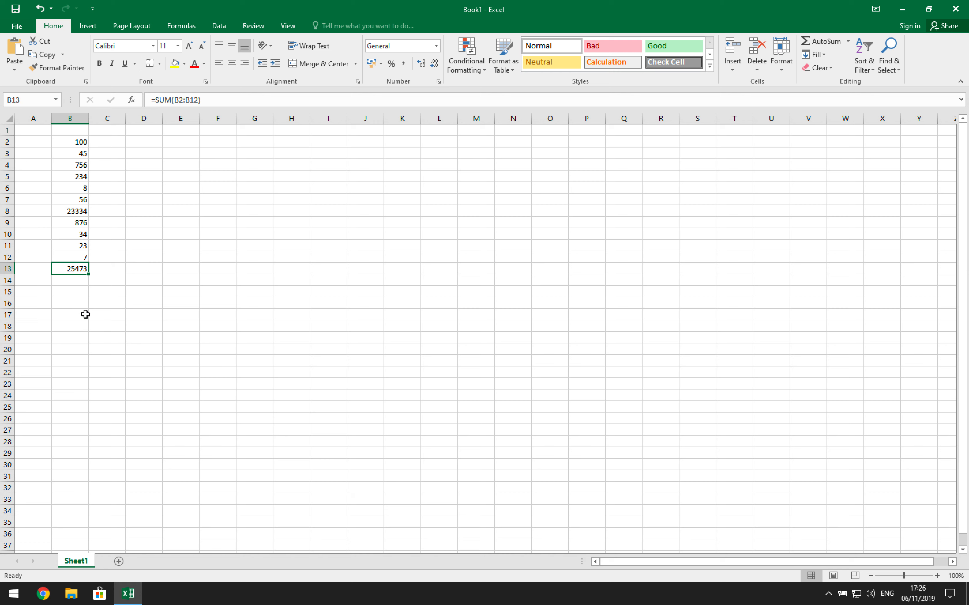
{"action": "key", "text": "Return"}
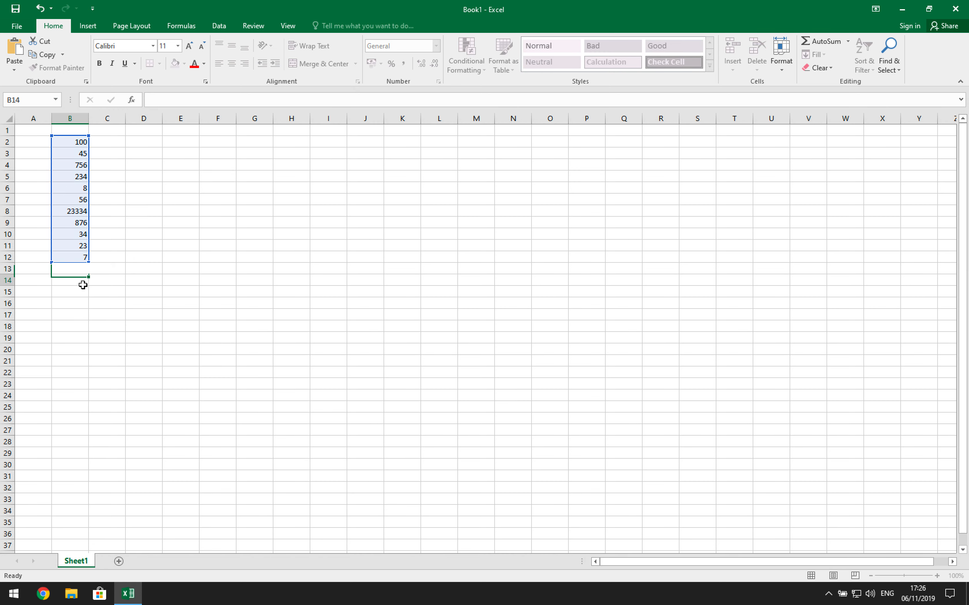
{"action": "type", "text": "45"}
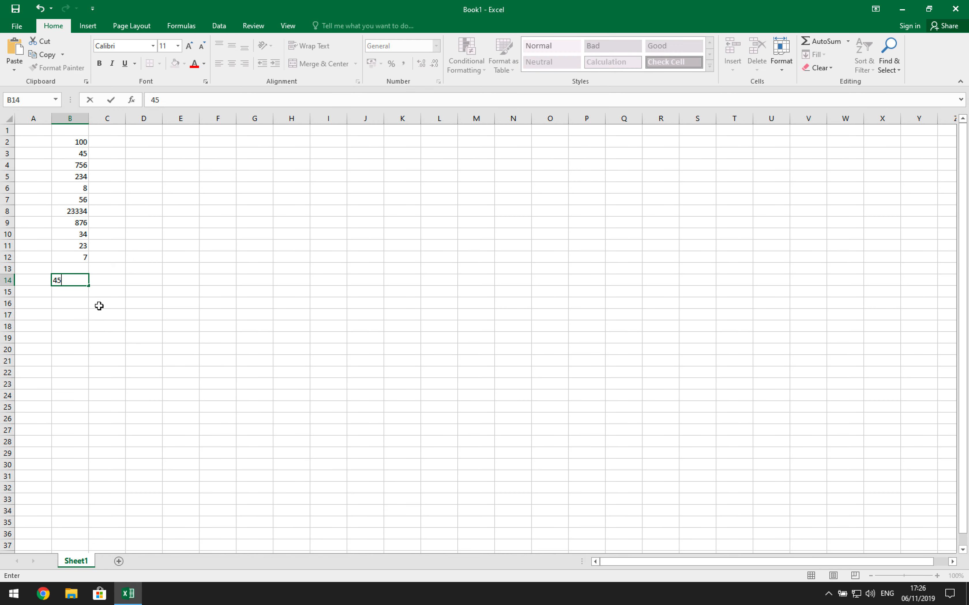
{"action": "key", "text": "Return"}
{"action": "type", "text": "234"}
{"action": "key", "text": "Return"}
{"action": "type", "text": "34"}
{"action": "key", "text": "Return"}
{"action": "type", "text": "57"}
{"action": "key", "text": "Return"}
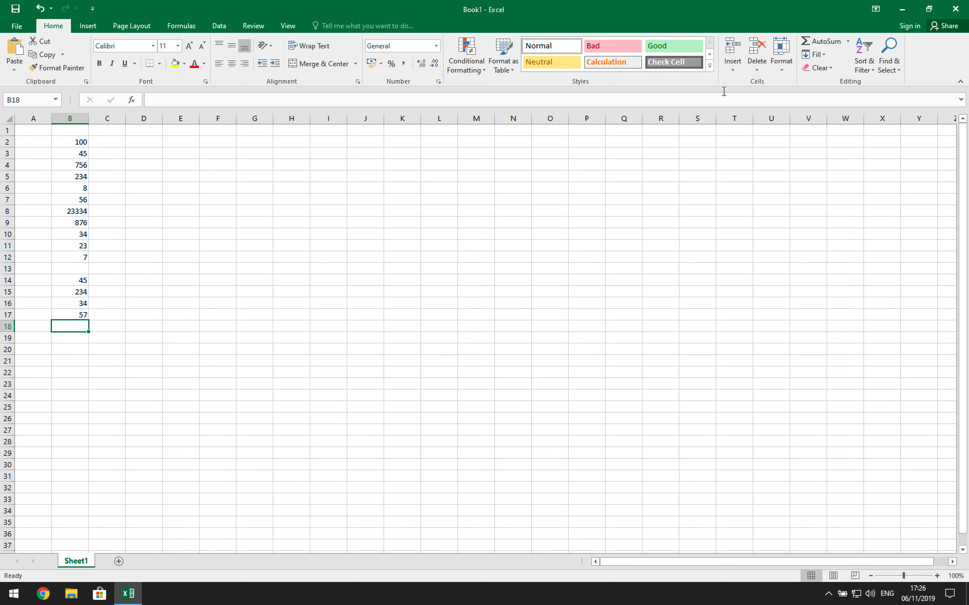
Enter the formula =SUM(B2:B17) in B18 instead of the range AutoSum suggests.
{"action": "left_click", "coordinate": [827, 42]}
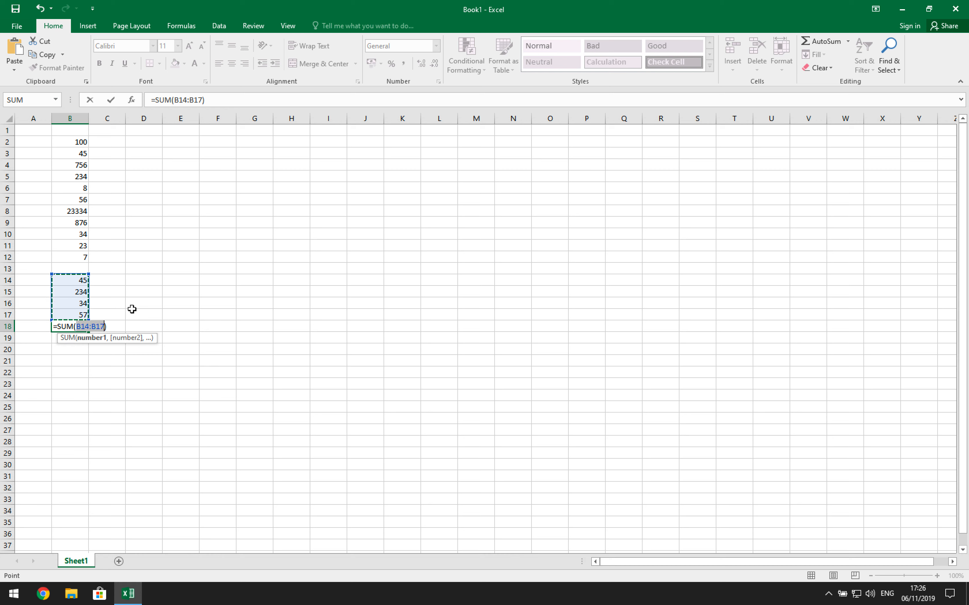
{"action": "key", "text": "Escape"}
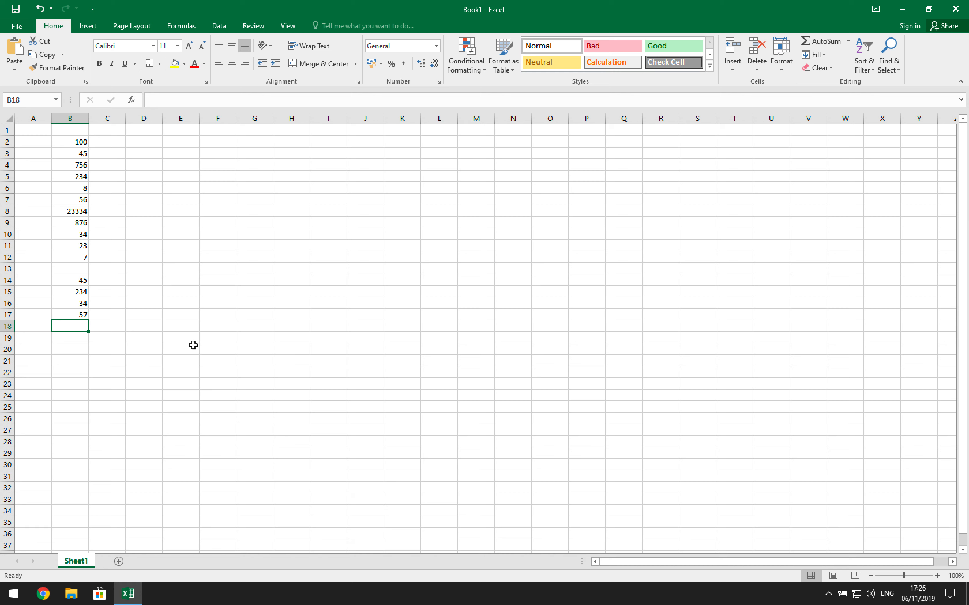
{"action": "type", "text": "=SUM"}
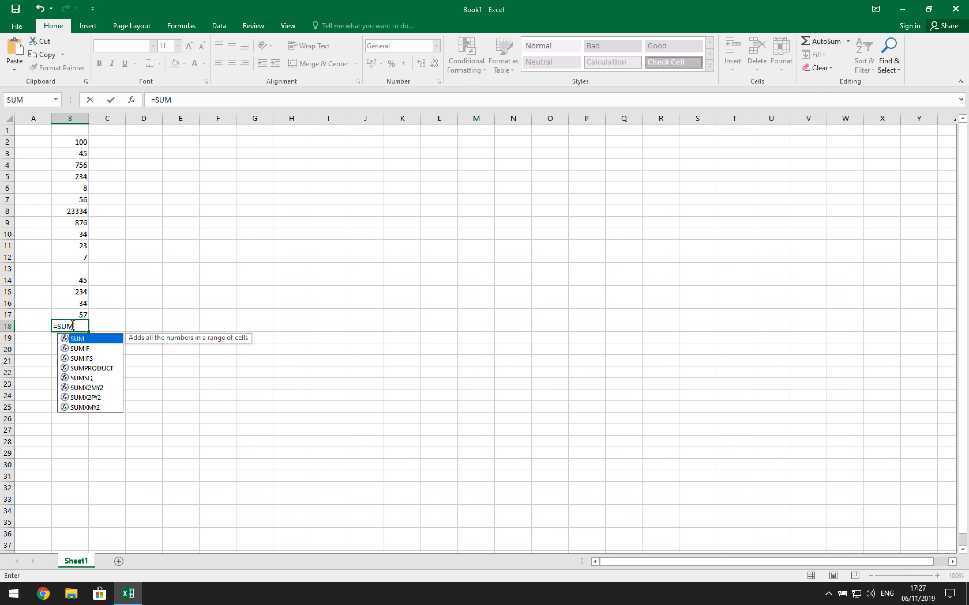
{"action": "type", "text": "("}
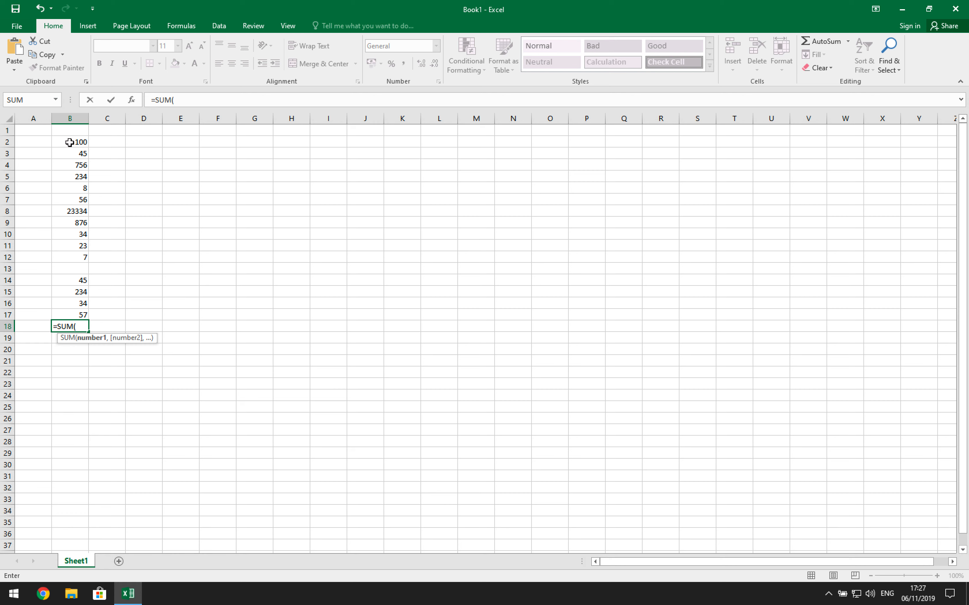
{"action": "left_click_drag", "start_coordinate": [69, 142], "coordinate": [73, 315]}
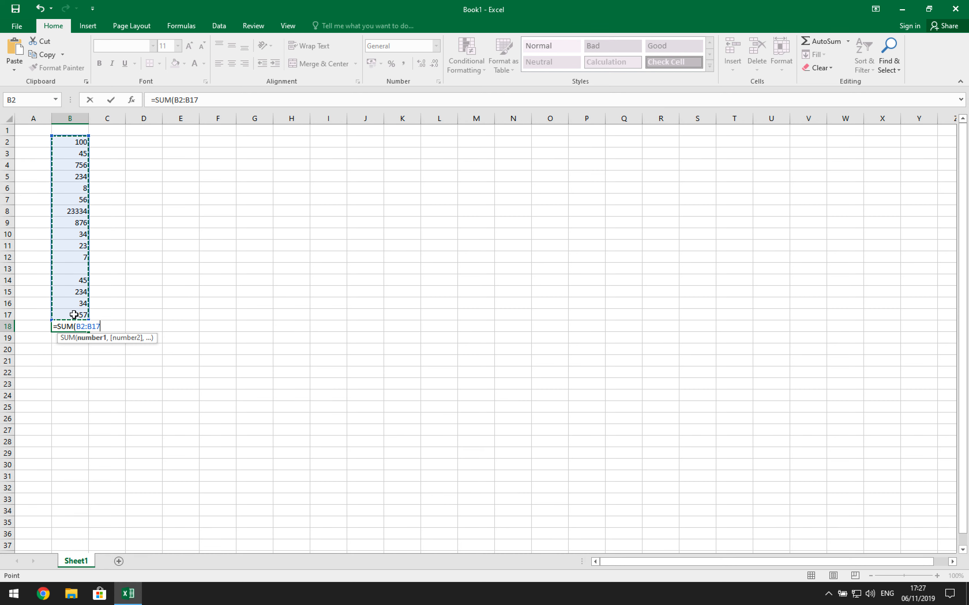
{"action": "type", "text": ")"}
{"action": "key", "text": "Return"}
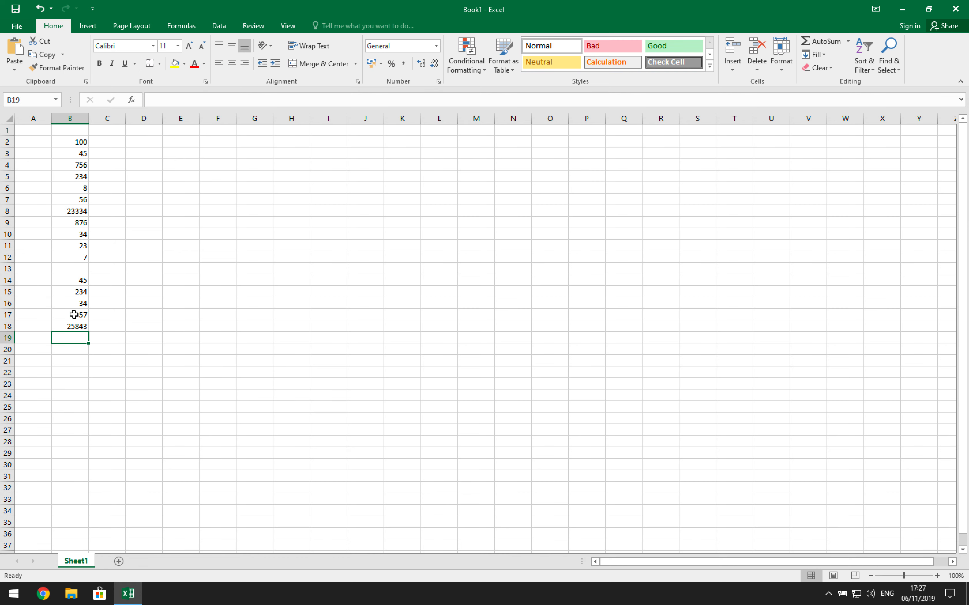
Inspect the cell range used by the total formula in B18 and leave the formula as it is.
{"action": "left_click", "coordinate": [81, 326]}
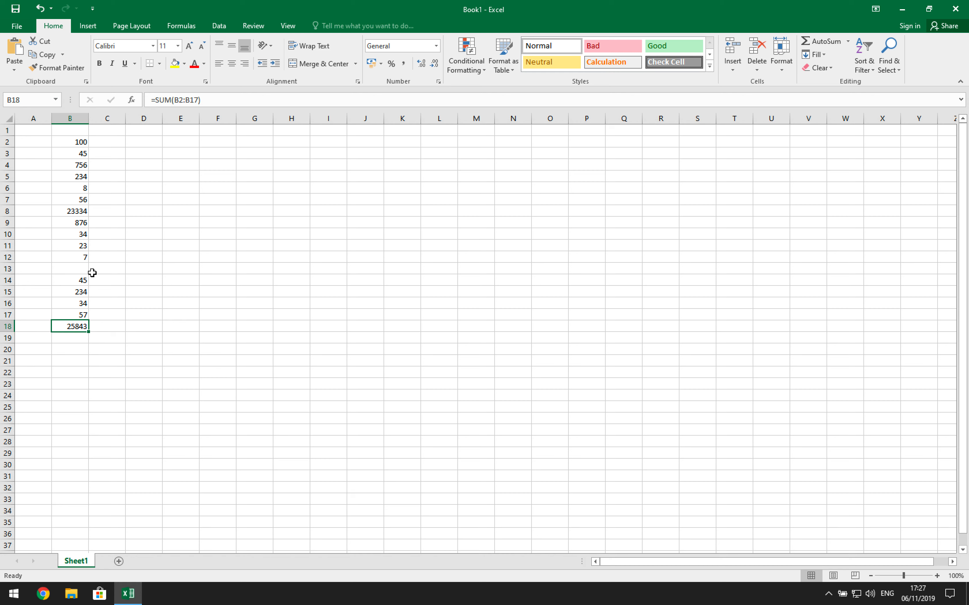
{"action": "double_click", "coordinate": [75, 326]}
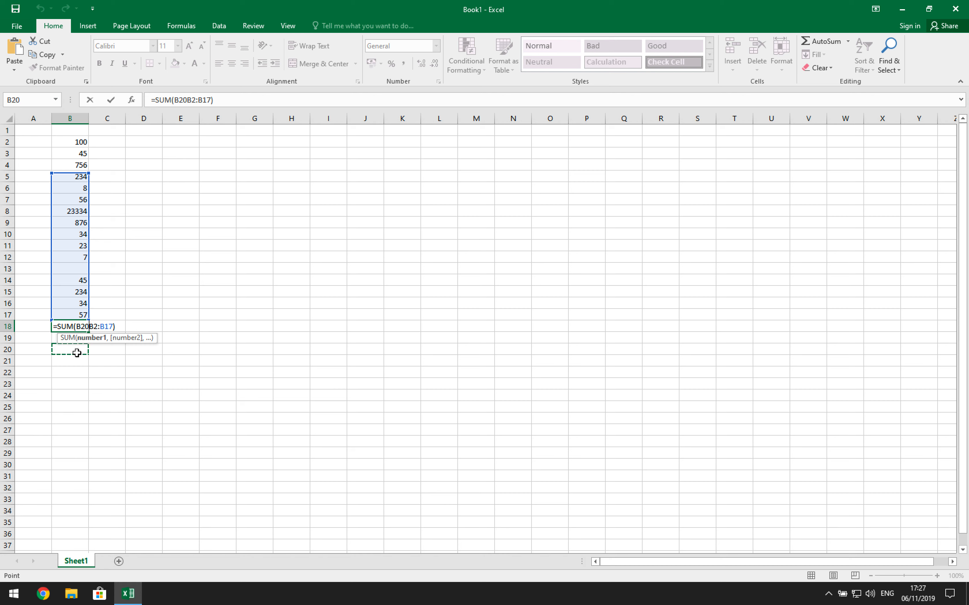
{"action": "key", "text": "Return"}
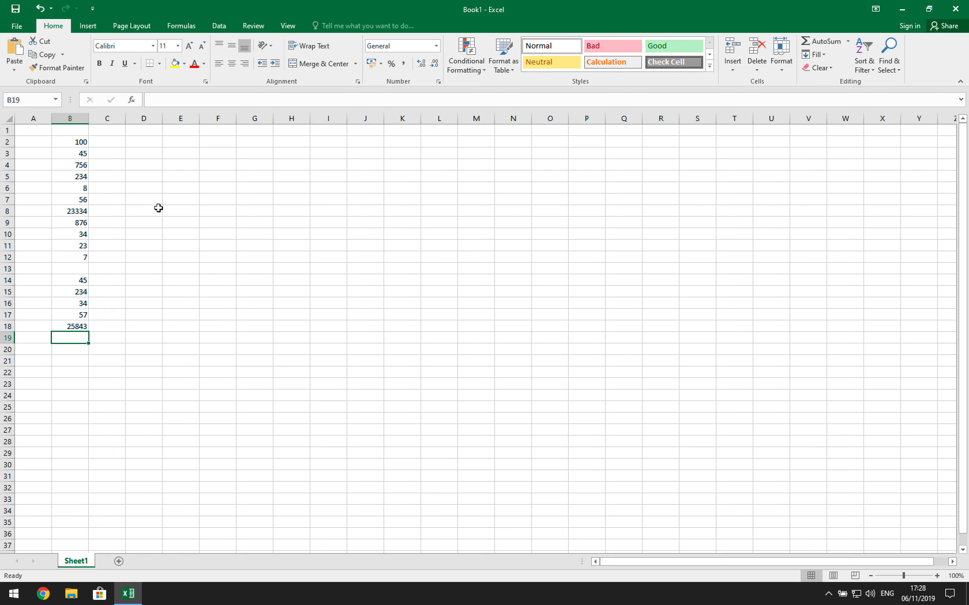
Move the values in B14:B17 to E6:E9.
{"action": "left_click_drag", "start_coordinate": [80, 280], "coordinate": [76, 318]}
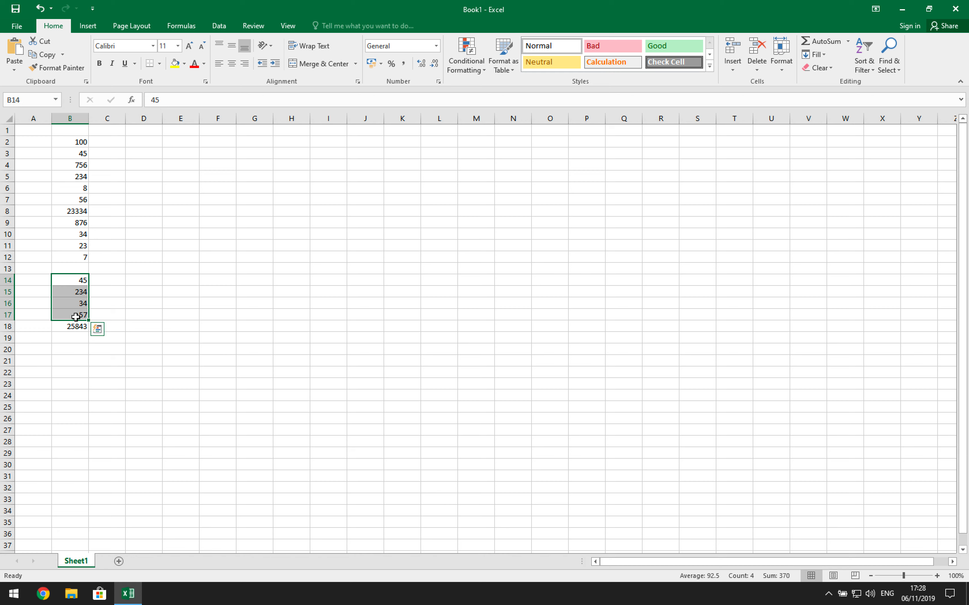
{"action": "key", "text": "ctrl+c"}
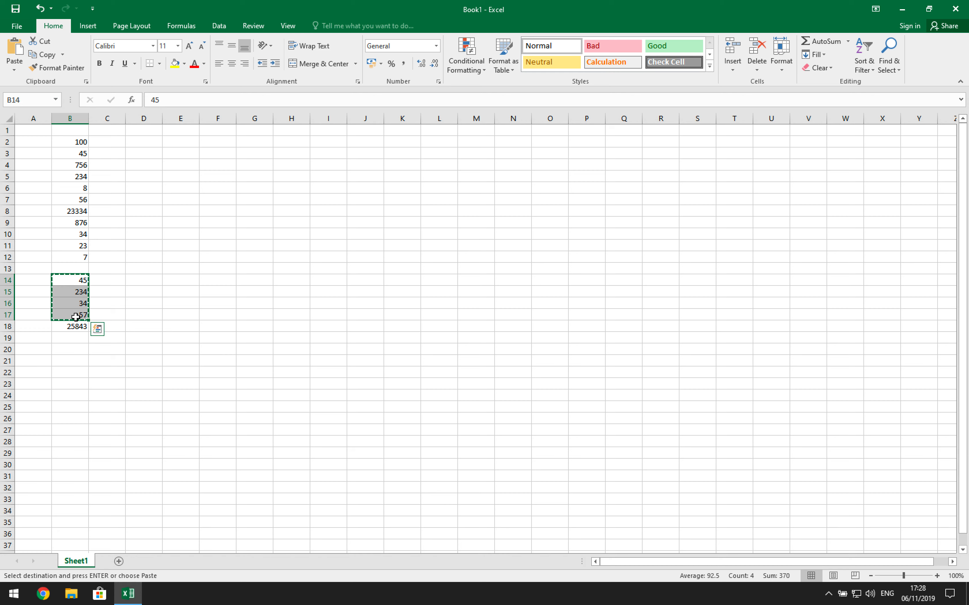
{"action": "left_click", "coordinate": [184, 185]}
{"action": "key", "text": "ctrl+v"}
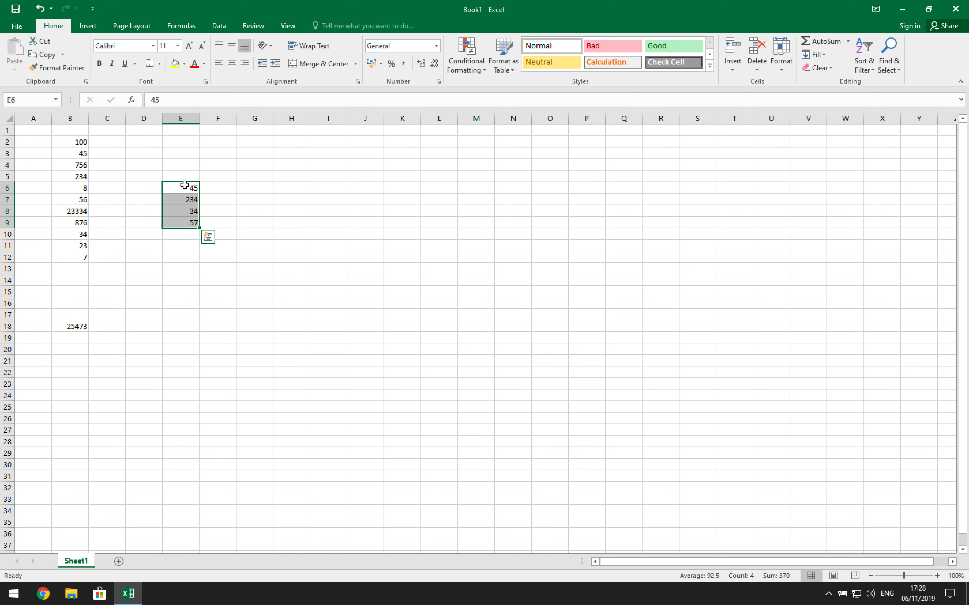
{"action": "left_click", "coordinate": [90, 293]}
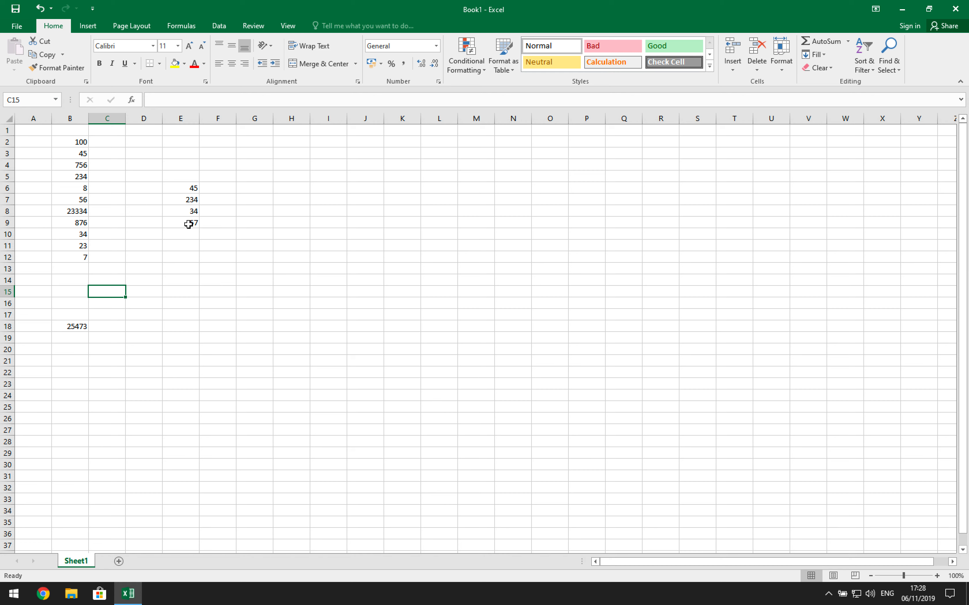
Replace the formula in B18 with =SUM(B2:B12)+SUM(E6:E9) to total both separate ranges.
{"action": "left_click", "coordinate": [78, 327]}
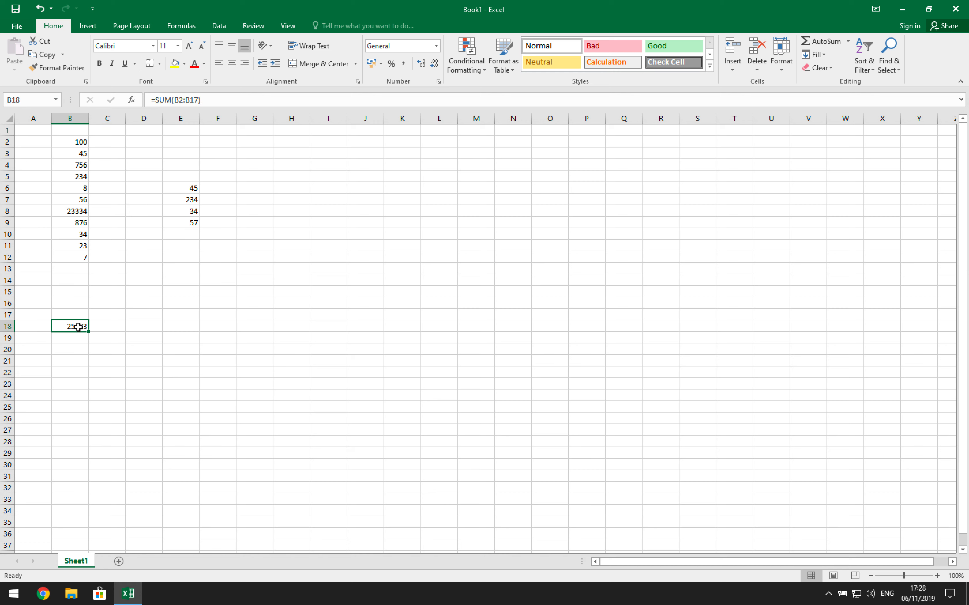
{"action": "type", "text": "=SUM"}
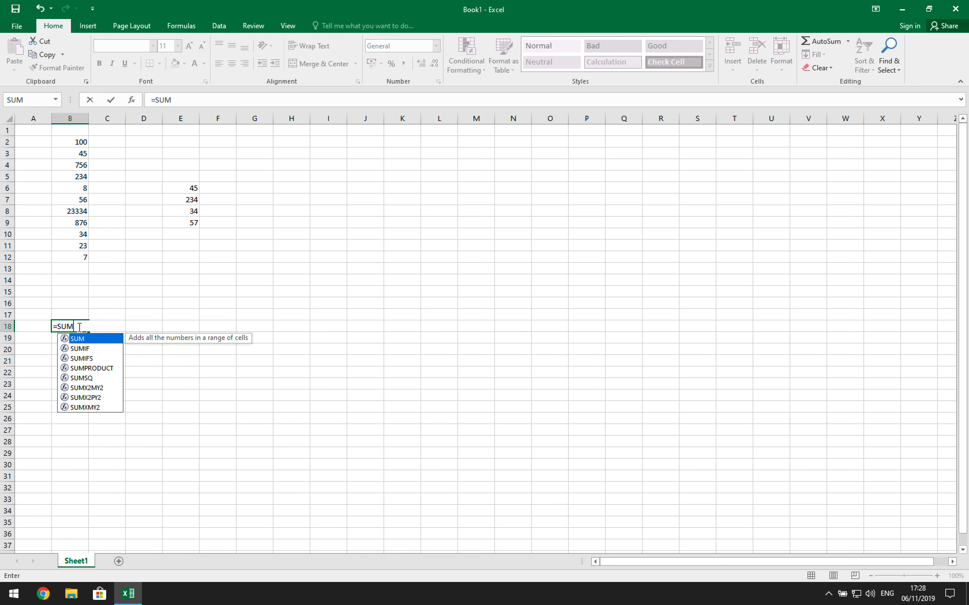
{"action": "type", "text": "("}
{"action": "left_click_drag", "start_coordinate": [76, 141], "coordinate": [75, 255]}
{"action": "type", "text": ")"}
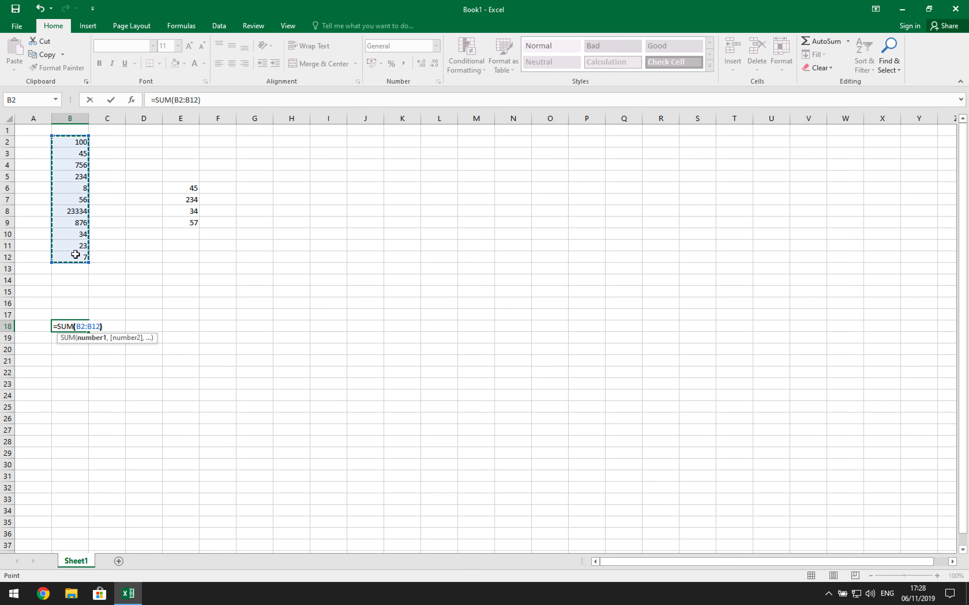
{"action": "type", "text": "+"}
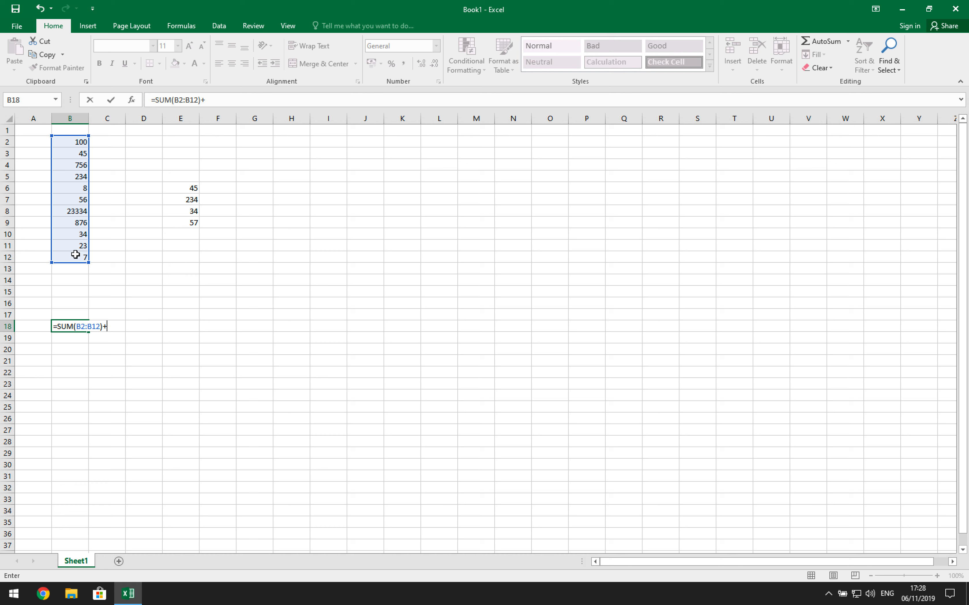
{"action": "type", "text": "SUM("}
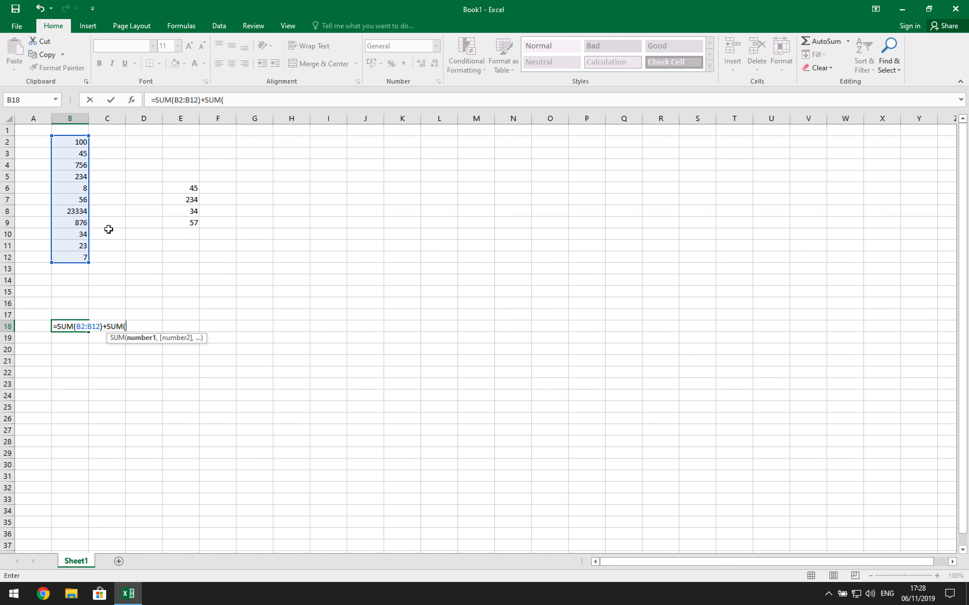
{"action": "left_click_drag", "start_coordinate": [186, 187], "coordinate": [187, 221]}
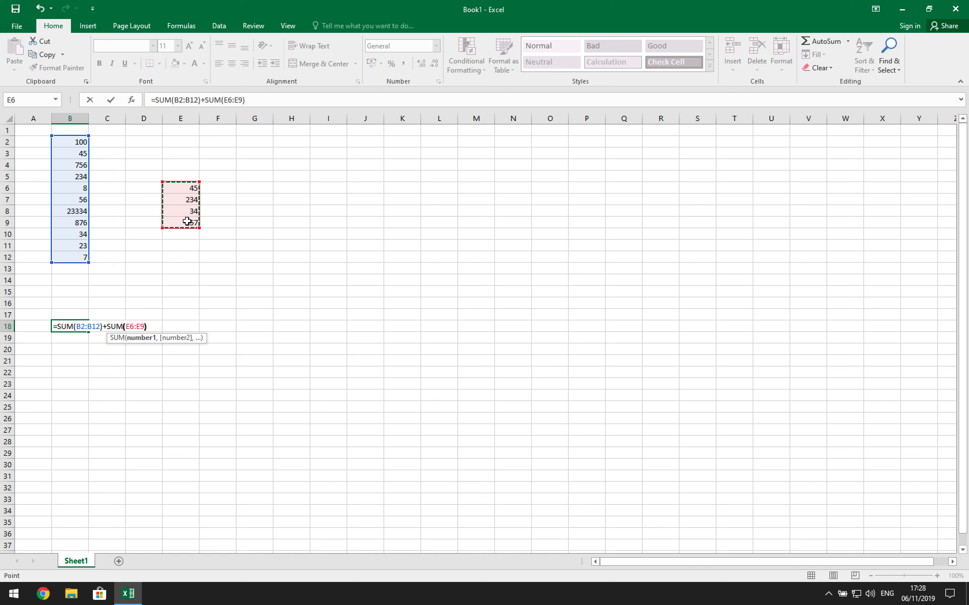
{"action": "type", "text": ")"}
{"action": "key", "text": "Return"}
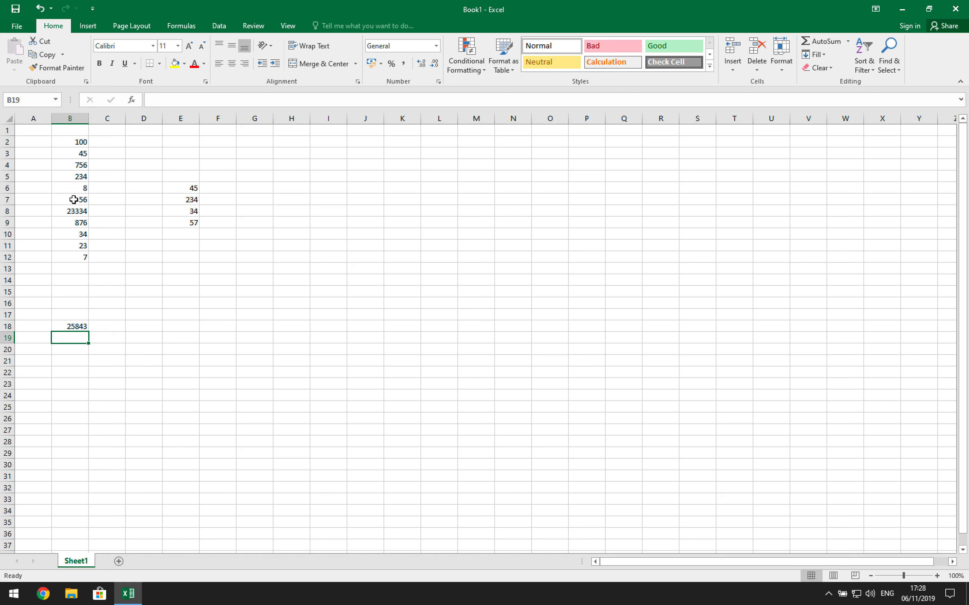
Open the combined formula in B18 for editing and examine its two cell ranges.
{"action": "left_click", "coordinate": [66, 325]}
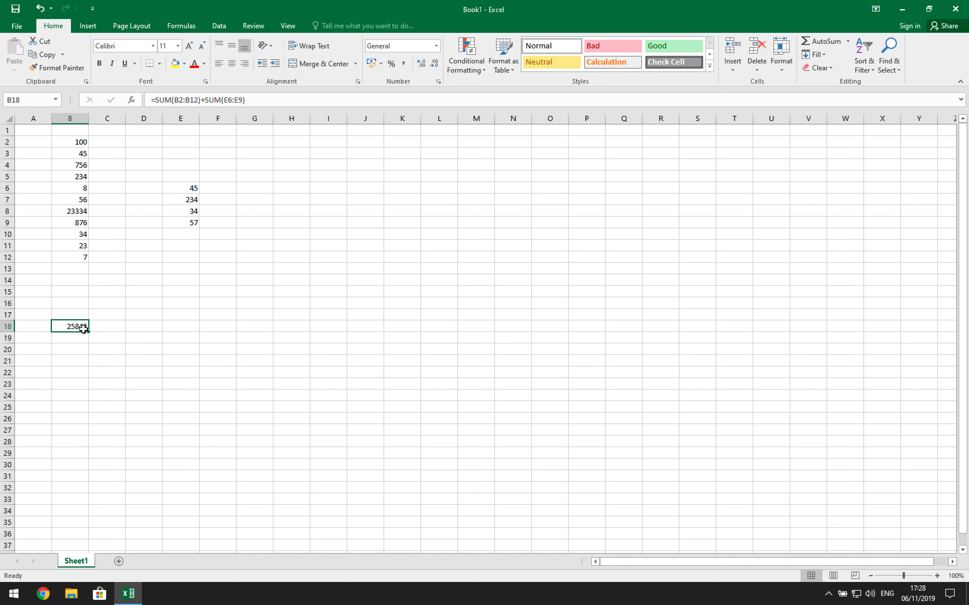
{"action": "double_click", "coordinate": [78, 328]}
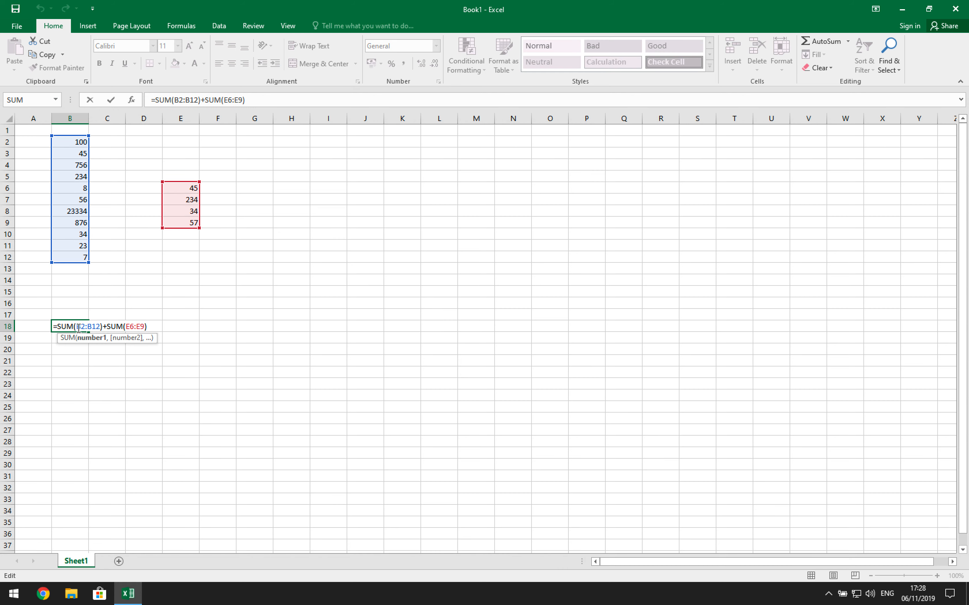
{"action": "left_click", "coordinate": [76, 327]}
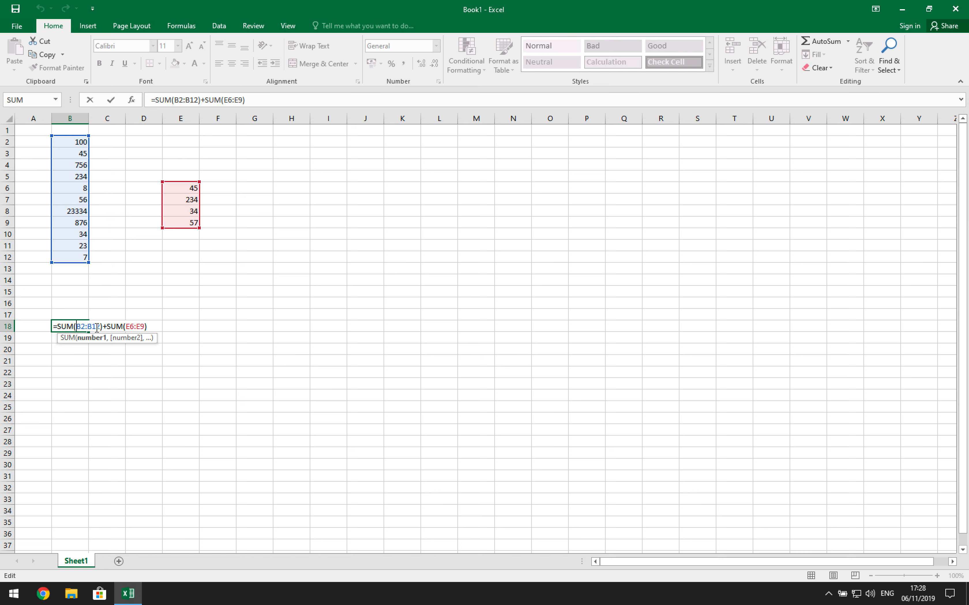